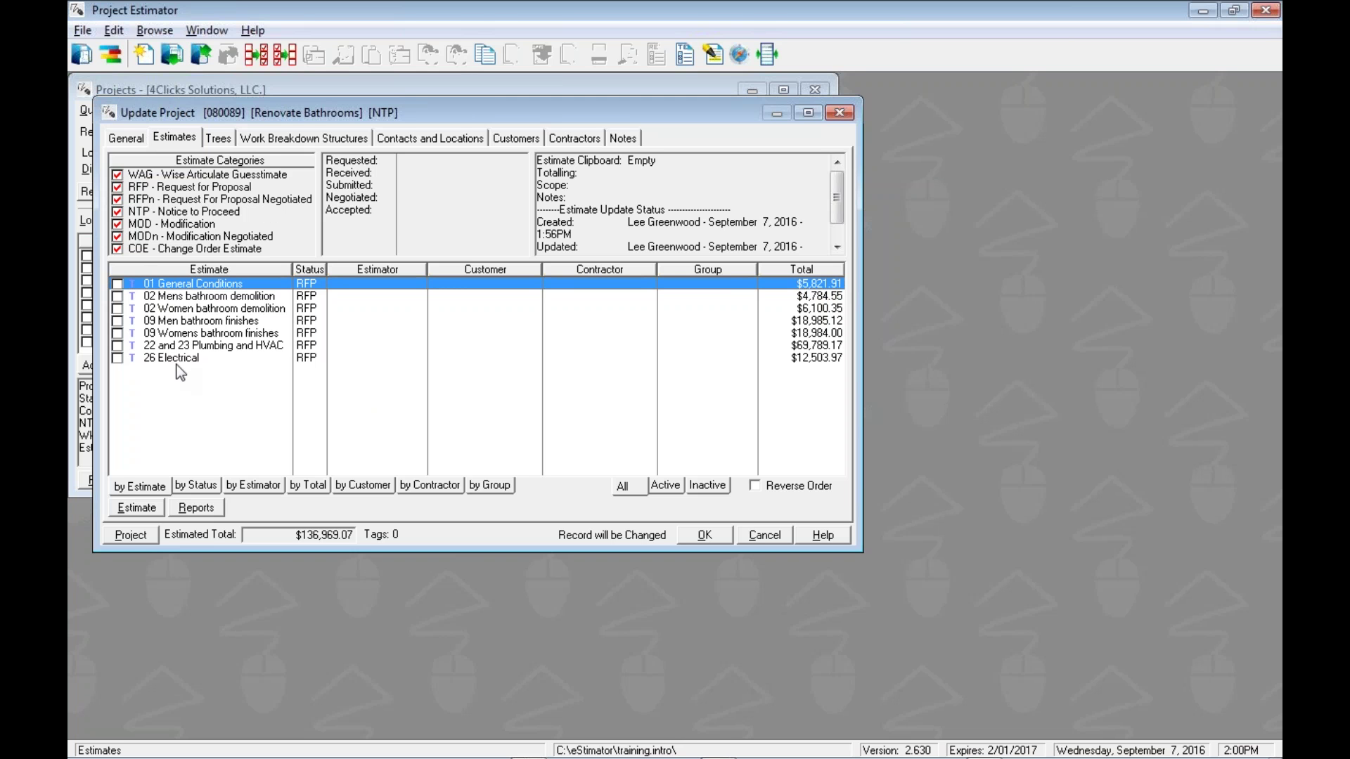
Open the File menu while the seven Renovate Bathrooms estimates totalling $136,969.07 are listed.
{"action": "left_click", "coordinate": [83, 31]}
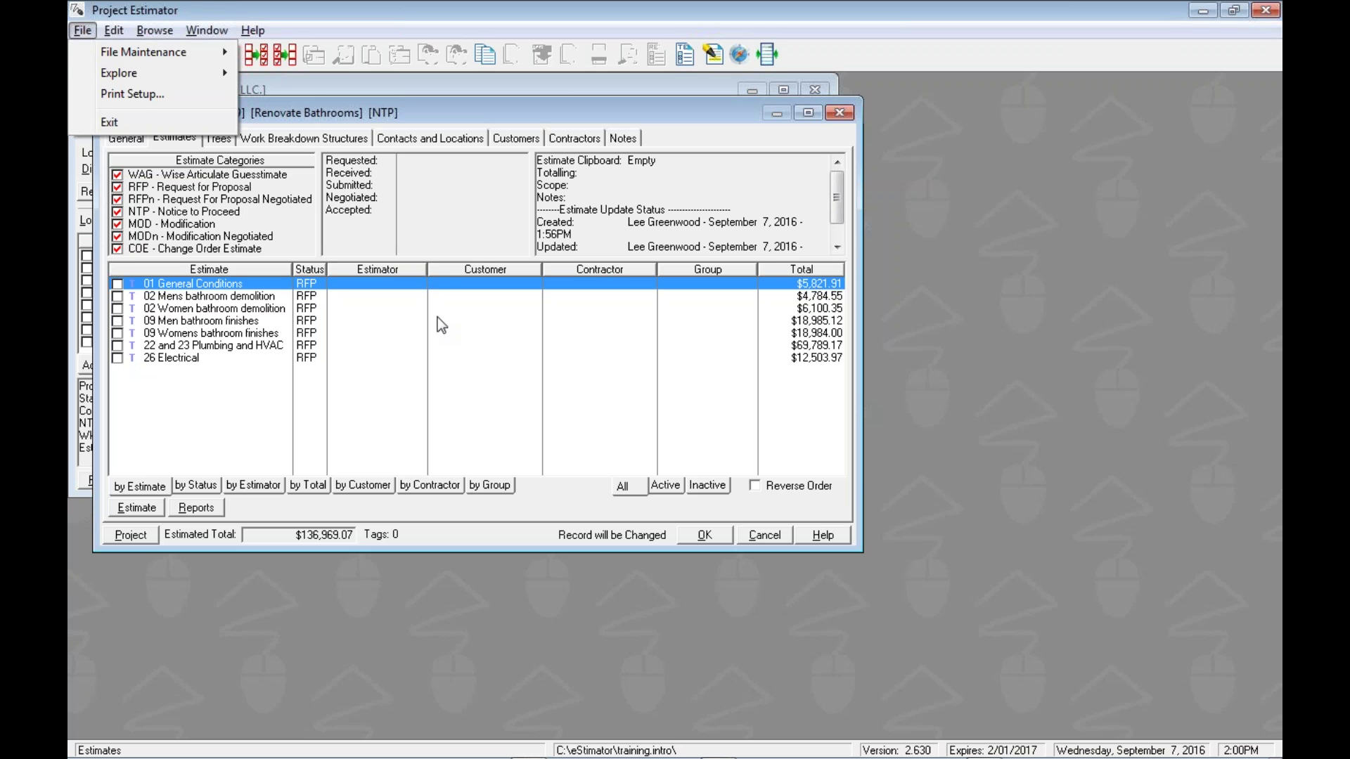
Close the File menu without choosing any command.
{"action": "left_click", "coordinate": [355, 281]}
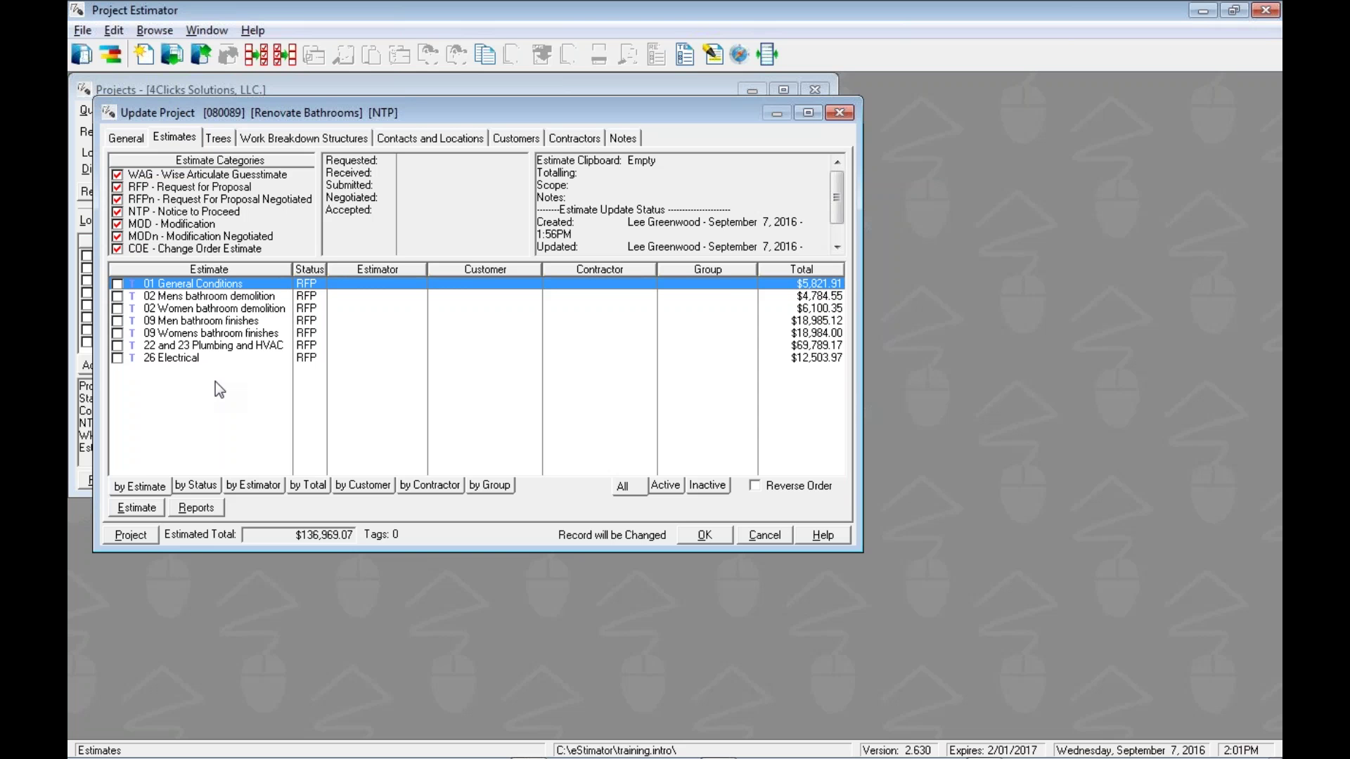
Tag all seven estimates and delete them via Process Tagged Estimates, confirming with Yes.
{"action": "key", "text": "ctrl+a"}
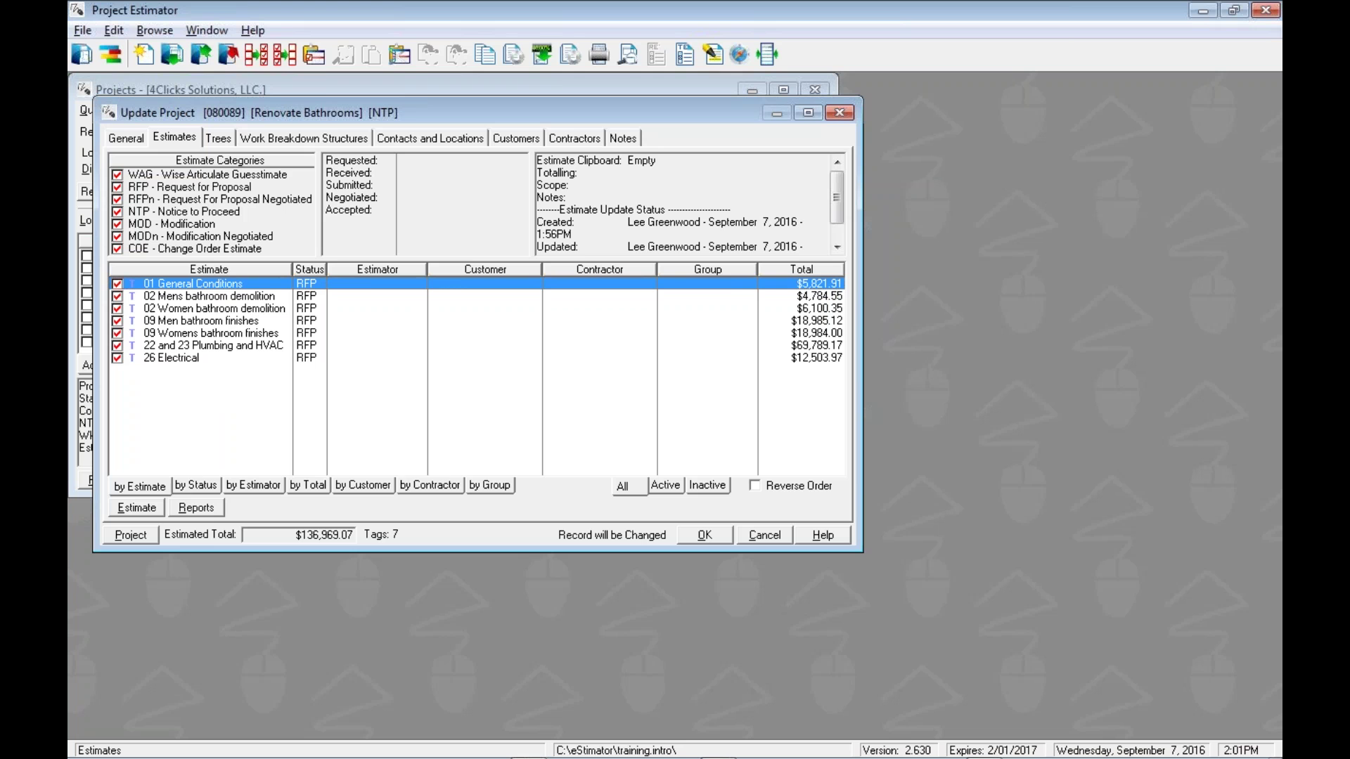
{"action": "right_click", "coordinate": [175, 282]}
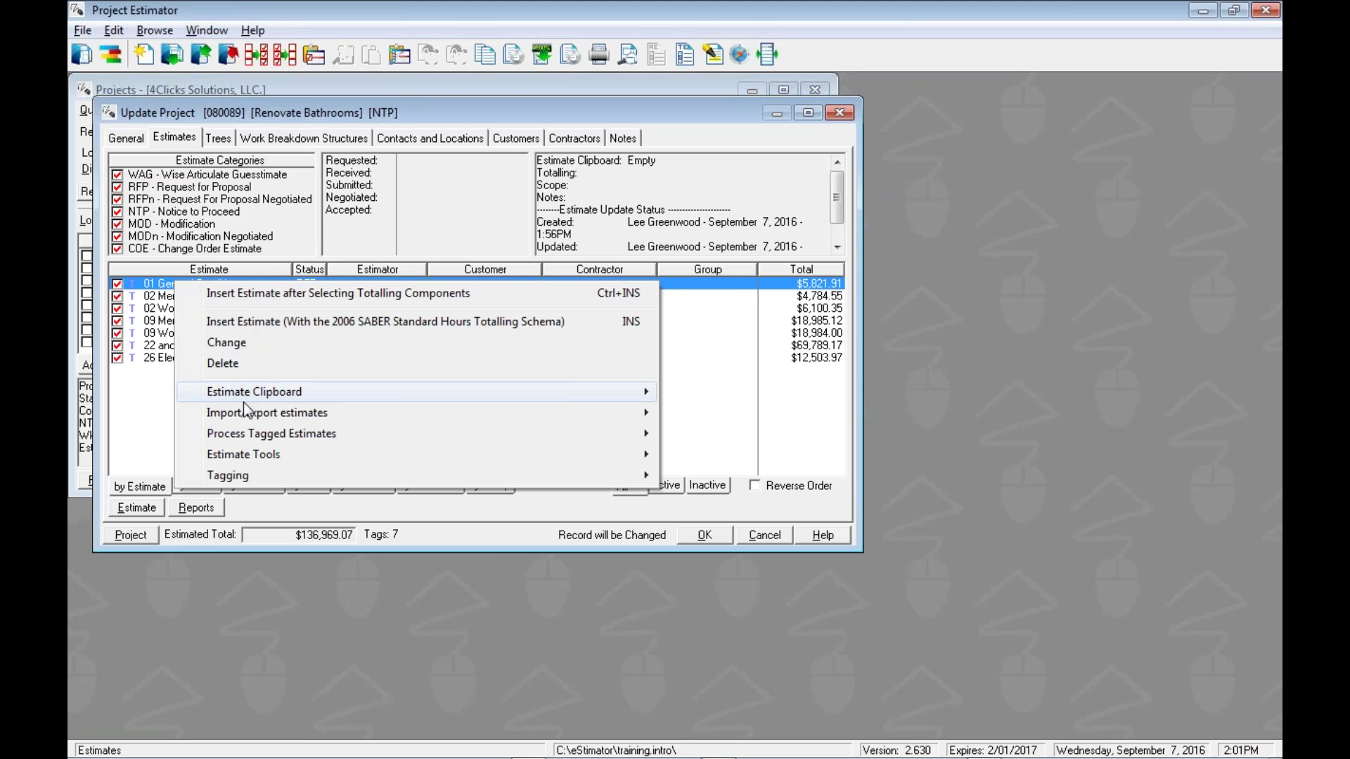
{"action": "mouse_move", "coordinate": [484, 440]}
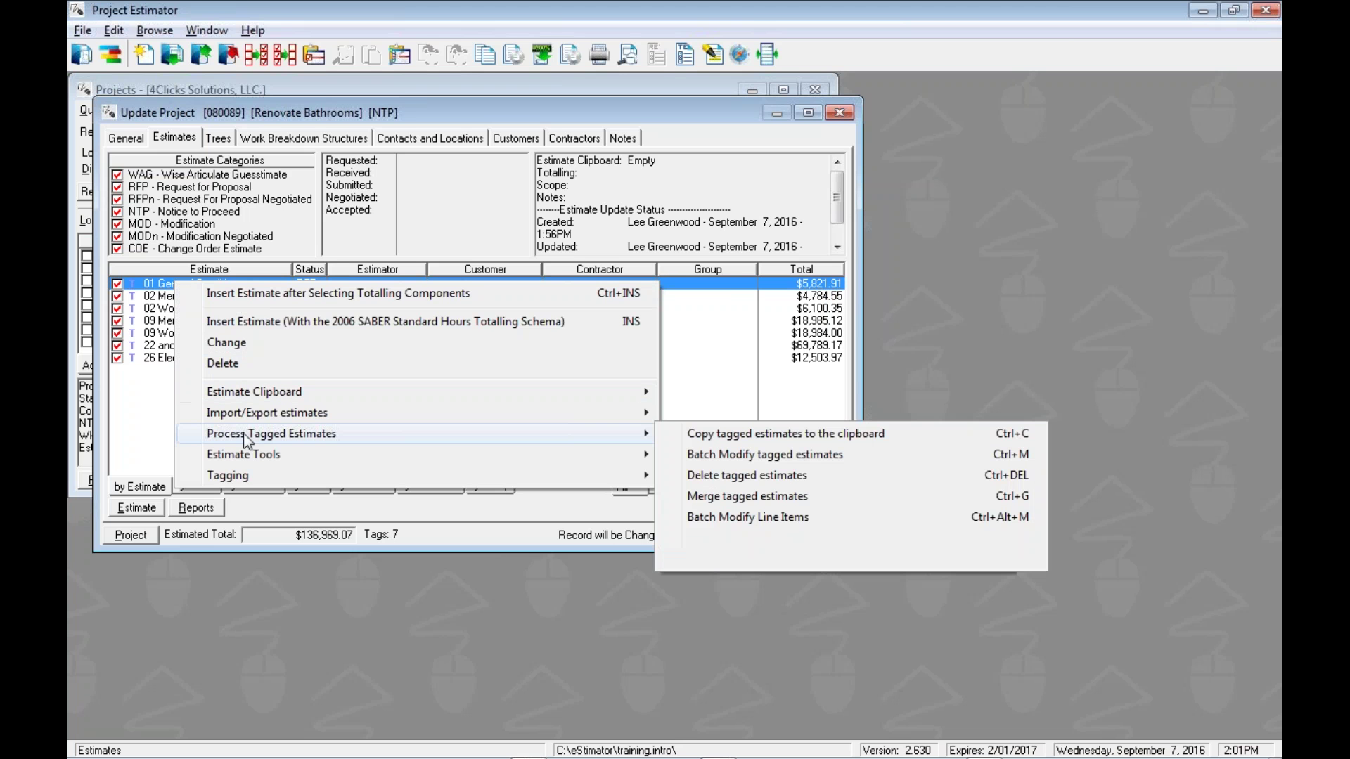
{"action": "left_click", "coordinate": [713, 477]}
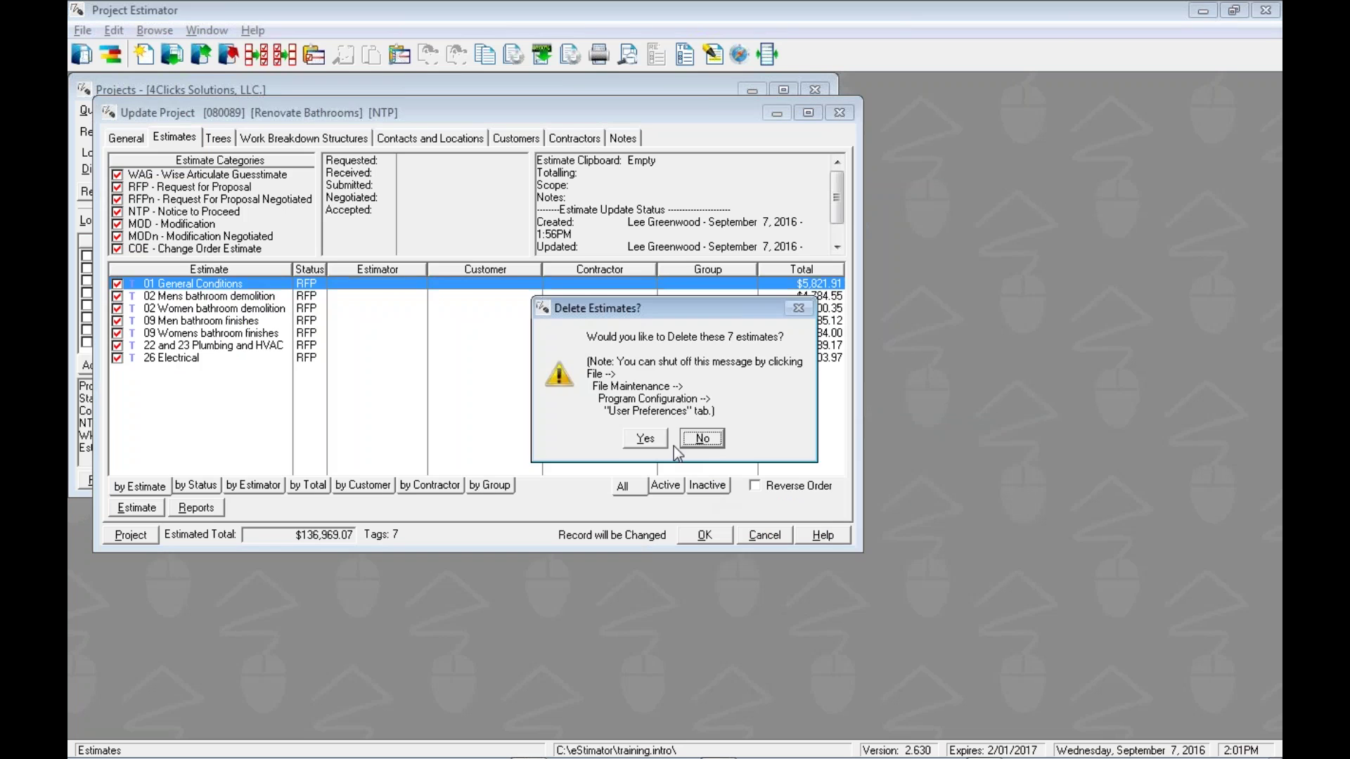
{"action": "left_click", "coordinate": [655, 447]}
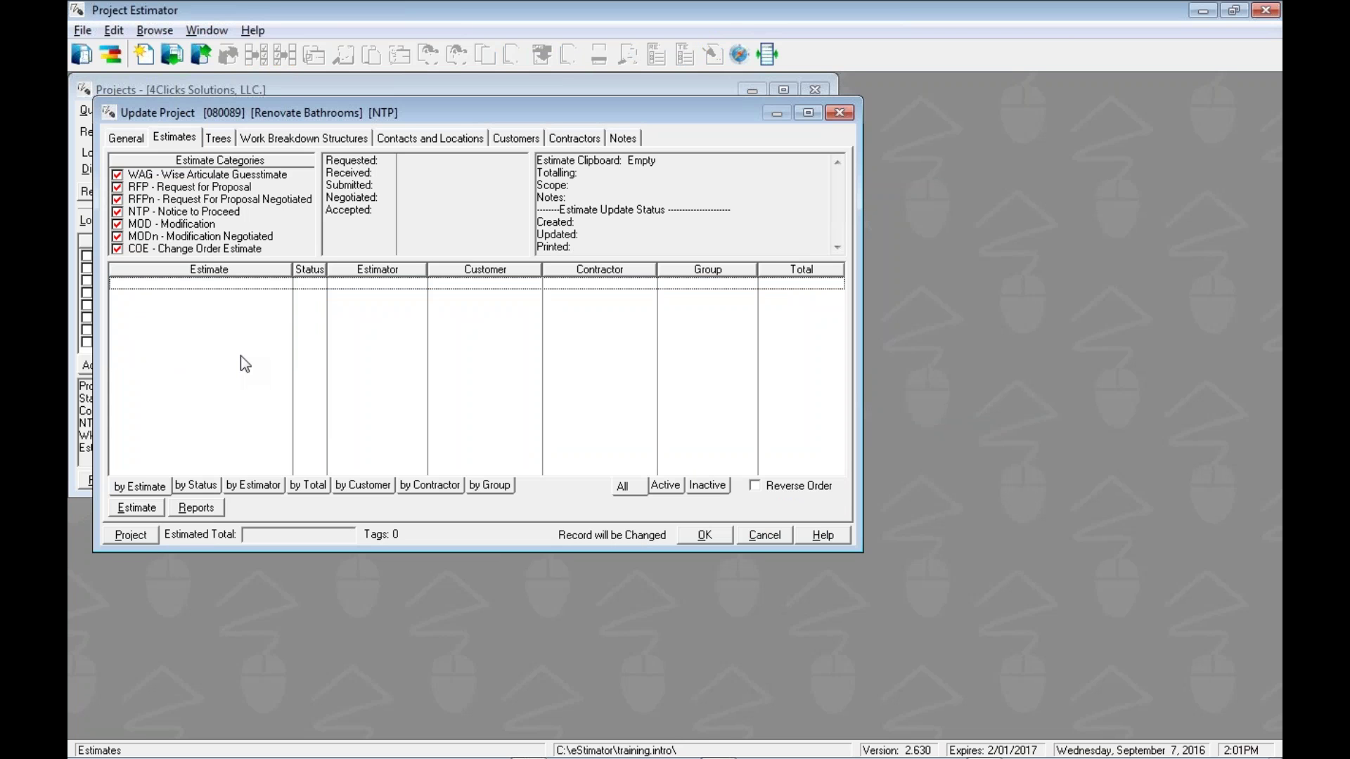
{"action": "right_click", "coordinate": [133, 286]}
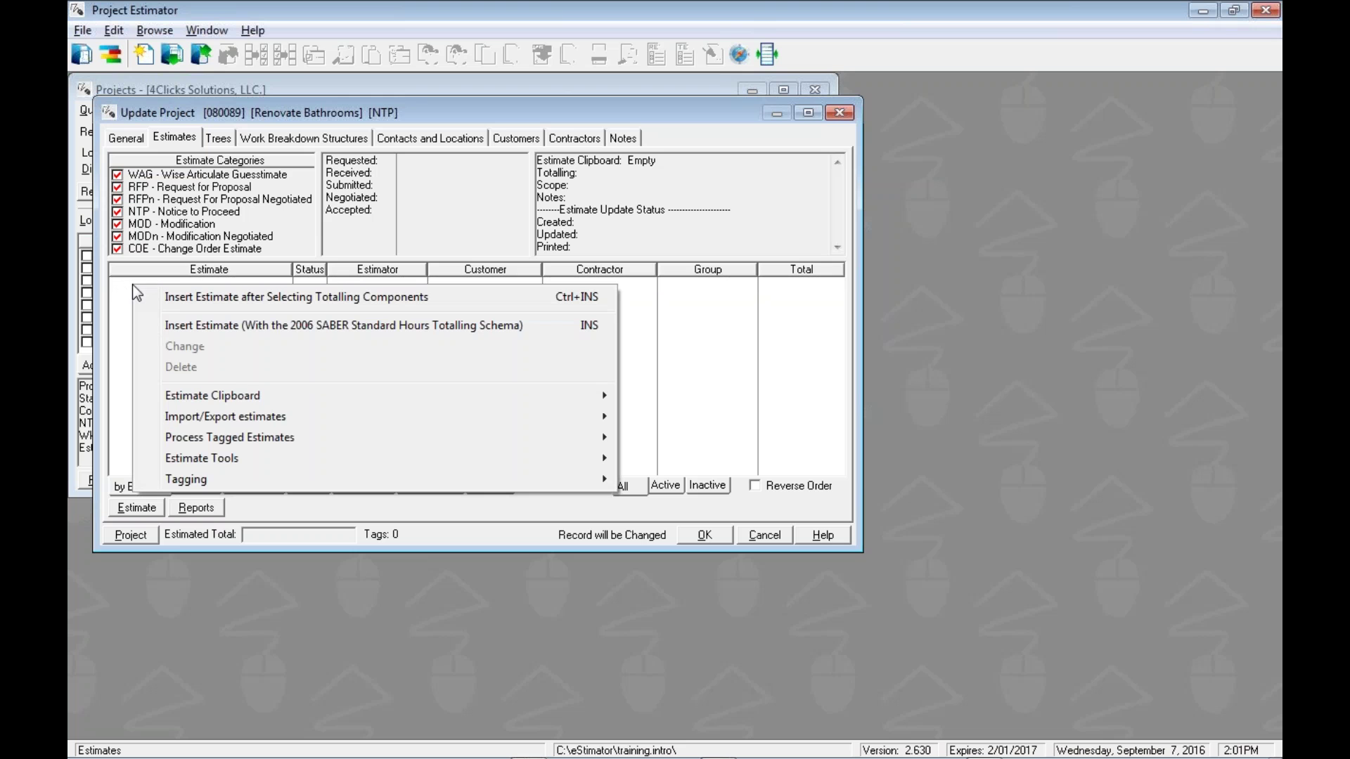
{"action": "mouse_move", "coordinate": [171, 417]}
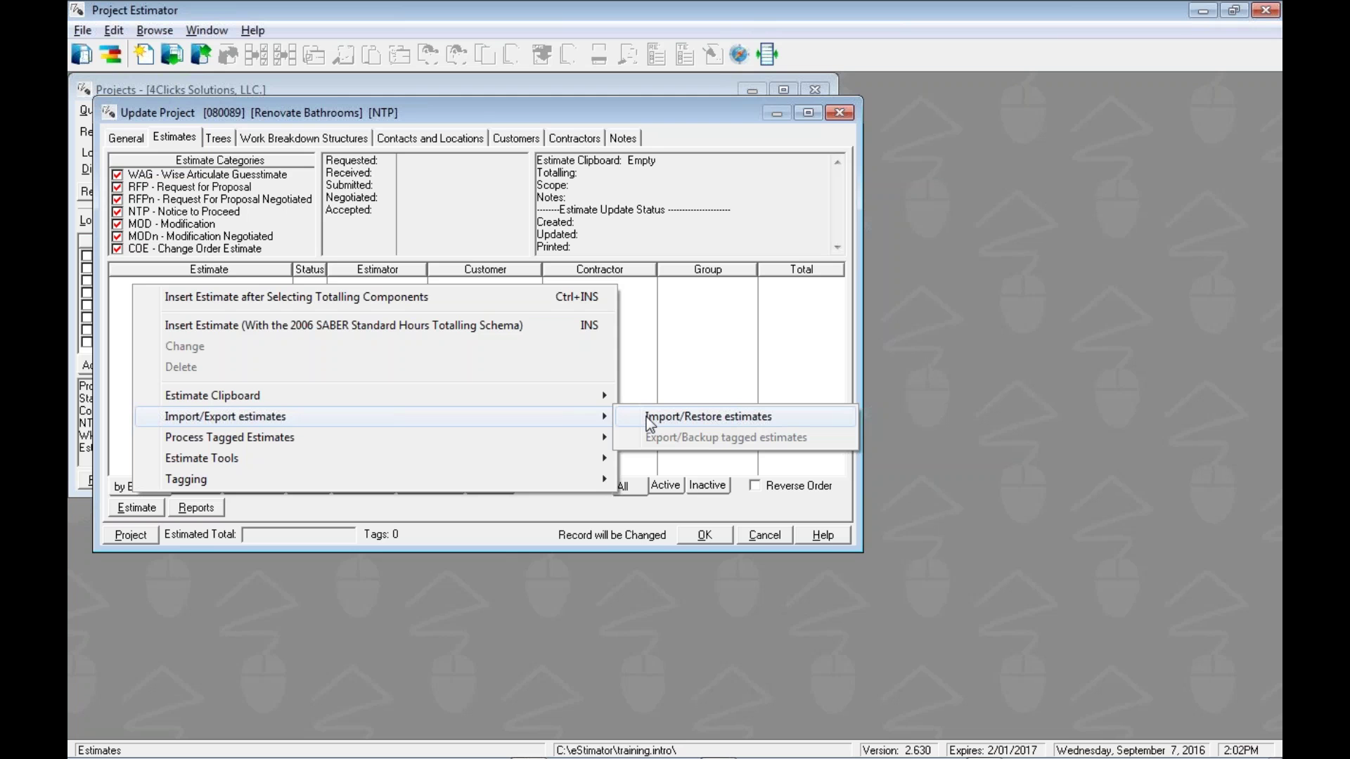
{"action": "left_click", "coordinate": [674, 358]}
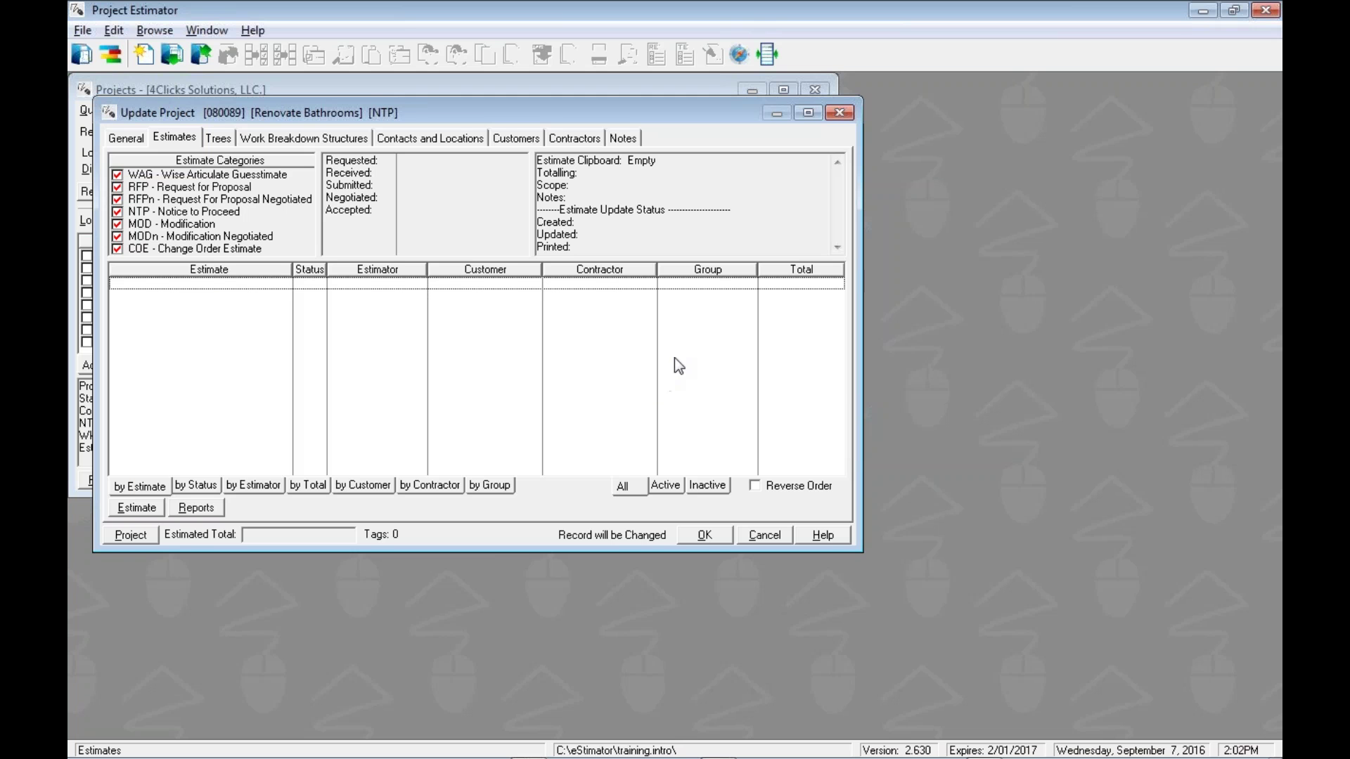
Choose Training.080089.Renovate Bathrooms.emc for import and open its backup information.
{"action": "left_click", "coordinate": [193, 62]}
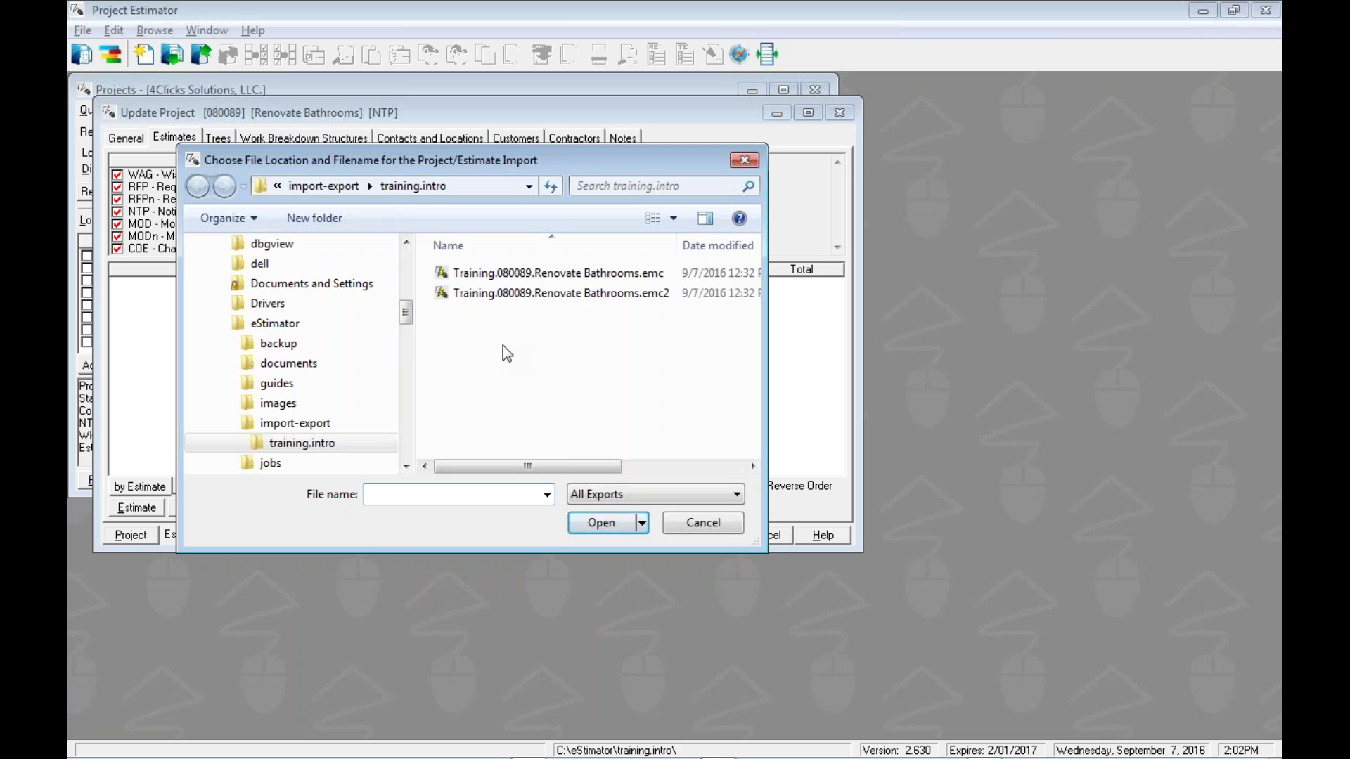
{"action": "left_click", "coordinate": [561, 280]}
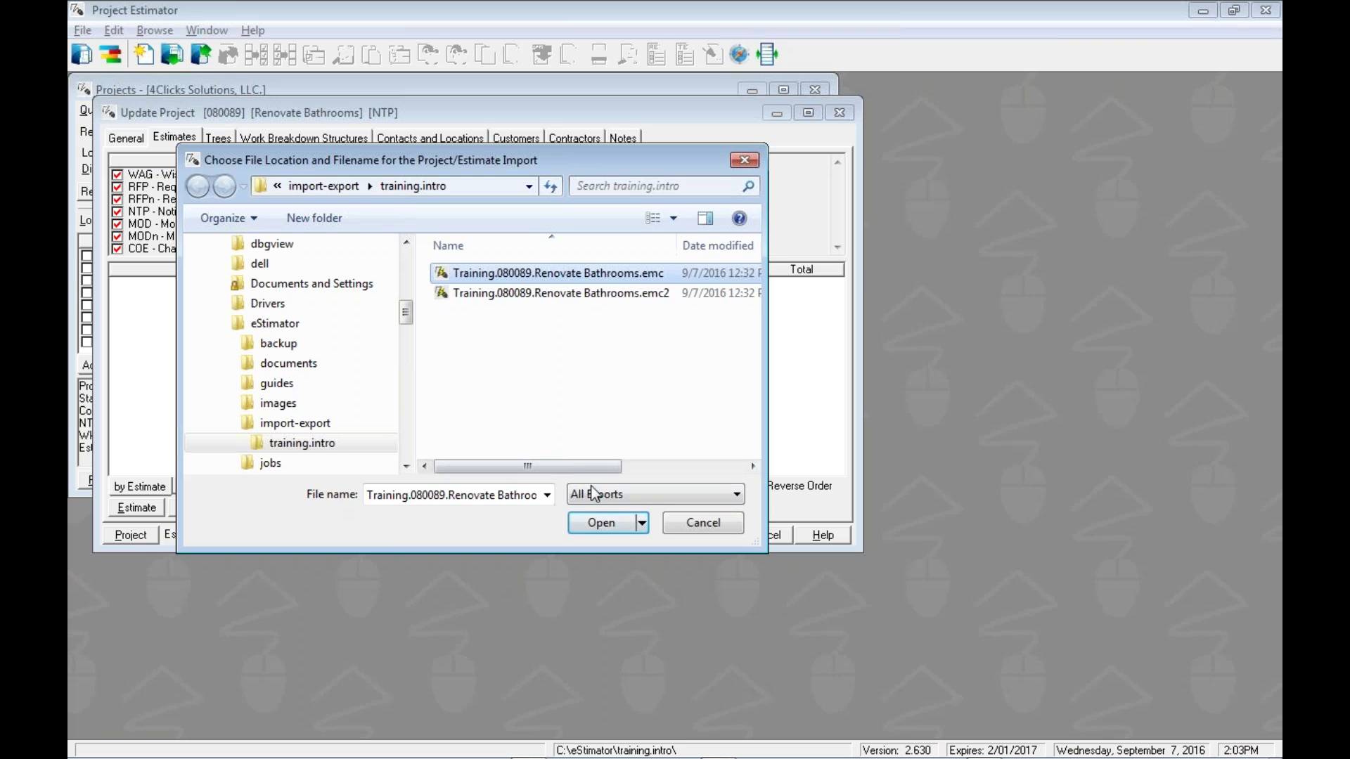
{"action": "left_click", "coordinate": [591, 529]}
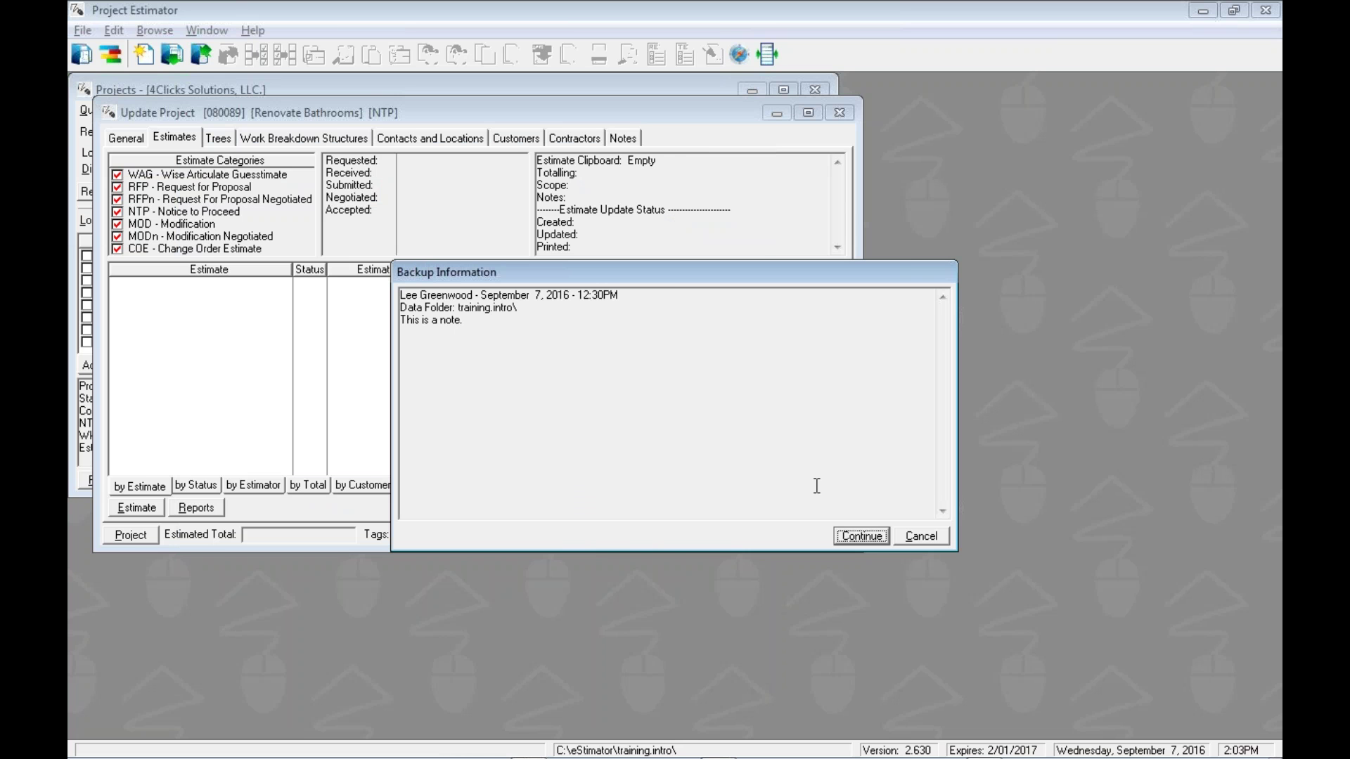
Continue past the backup information to list the file's seven tagged Detailed NTP estimates.
{"action": "left_click", "coordinate": [856, 538]}
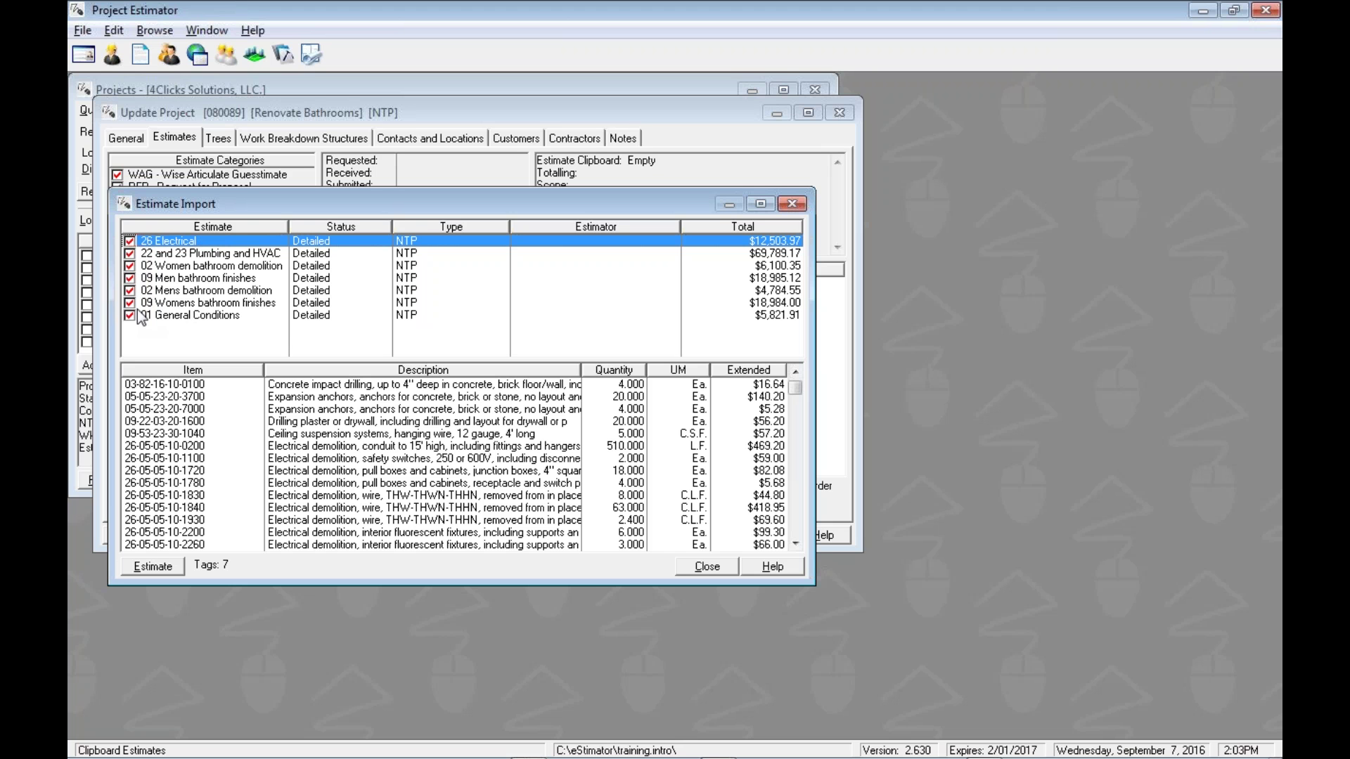
Preview line items from 22 and 23 Plumbing and HVAC down to 01 General Conditions.
{"action": "left_click", "coordinate": [199, 255]}
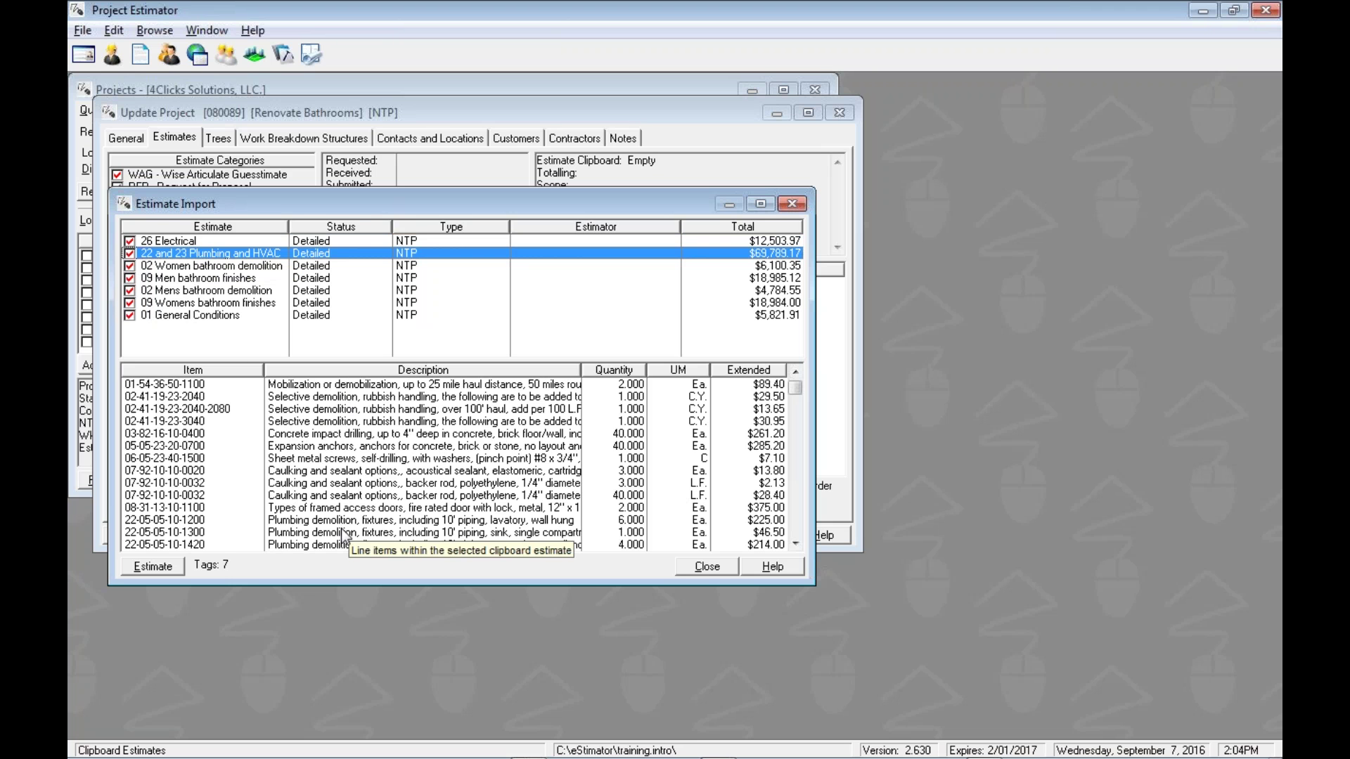
{"action": "key", "text": "Down"}
{"action": "key", "text": "Down"}
{"action": "key", "text": "Down"}
{"action": "key", "text": "Down"}
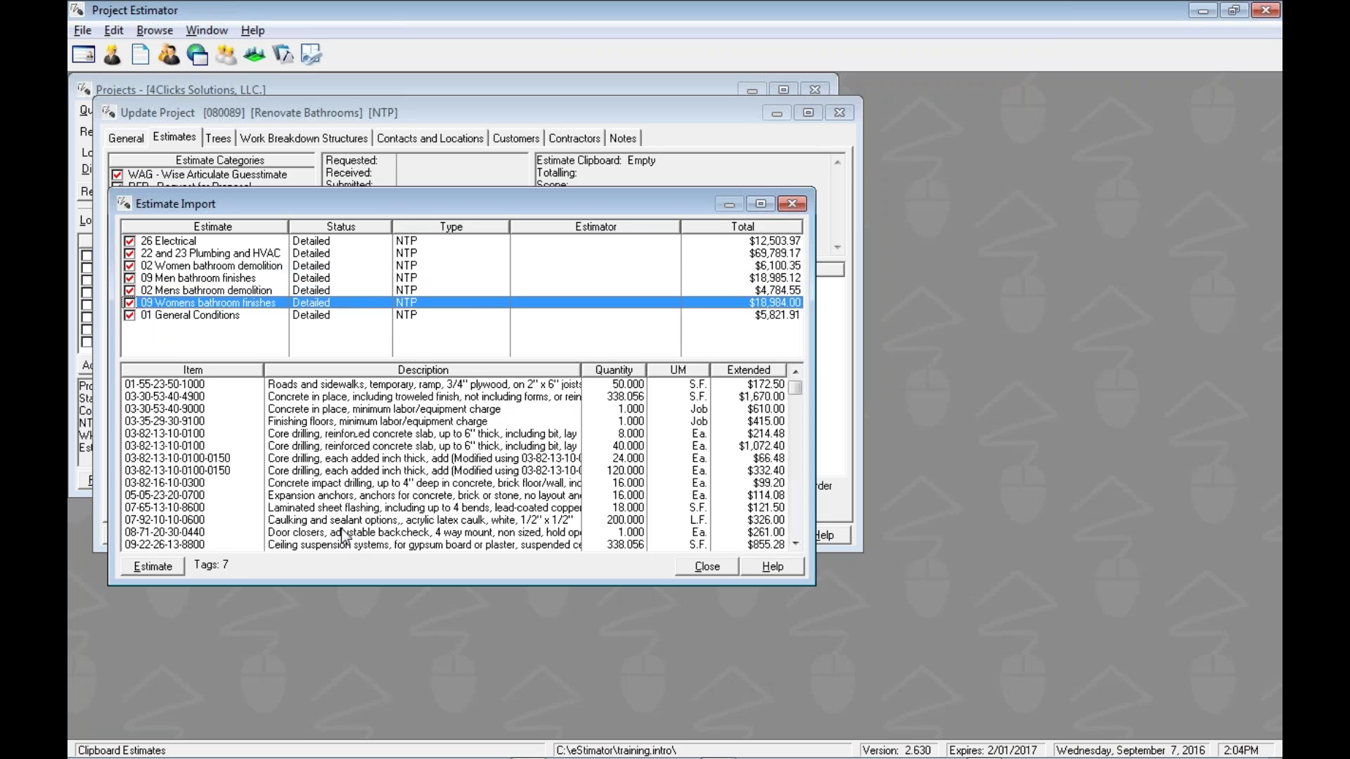
{"action": "key", "text": "Down"}
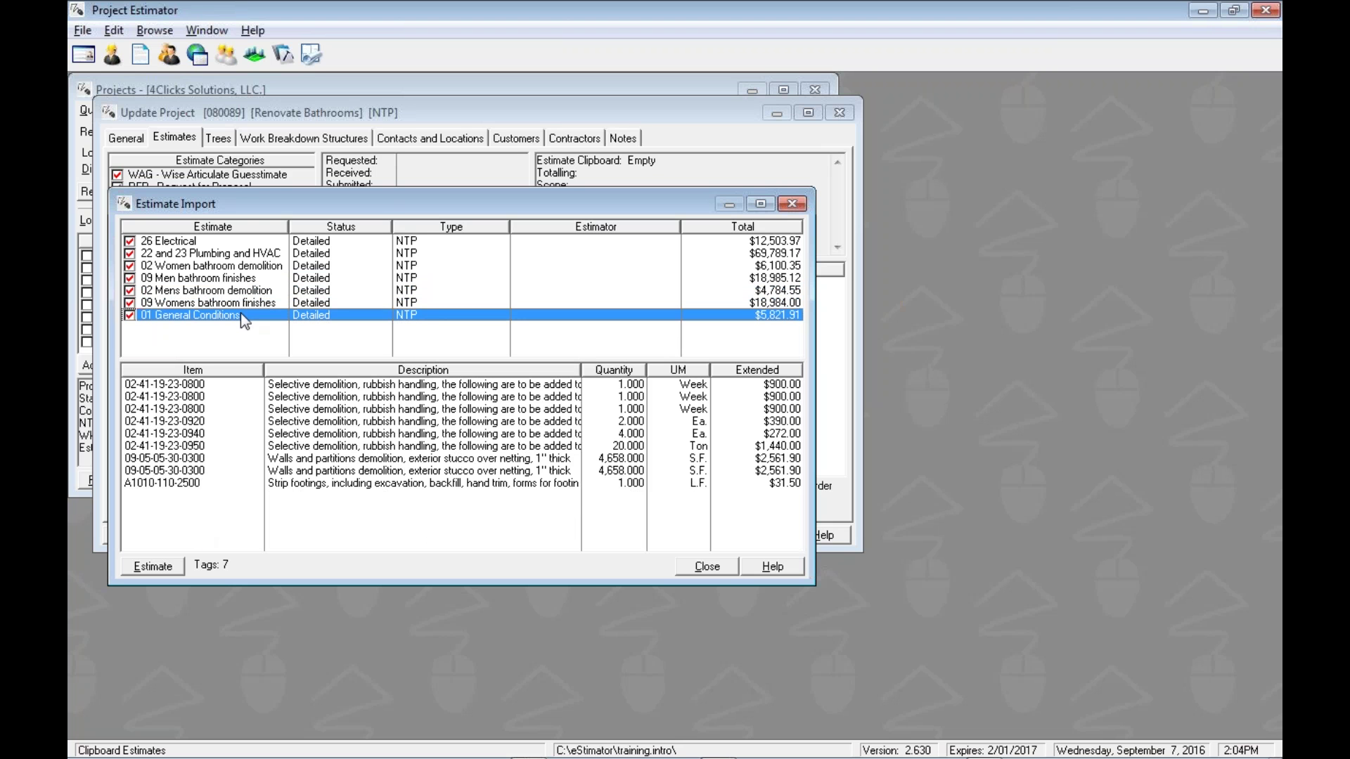
Open the context menu of Commence Import commands for the seven tagged estimates.
{"action": "right_click", "coordinate": [277, 248]}
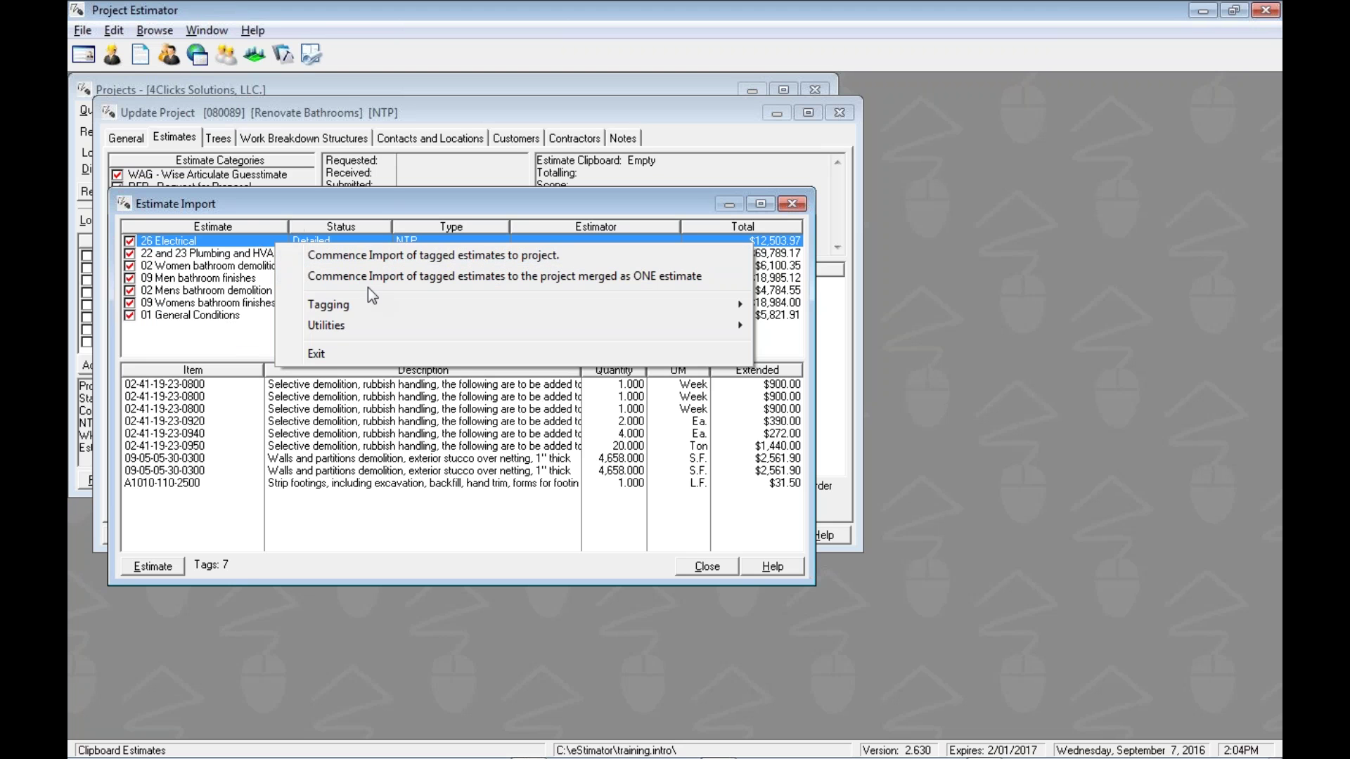
Commence importing the tagged estimates separately and bring up their Totalling Components choices.
{"action": "left_click", "coordinate": [481, 258]}
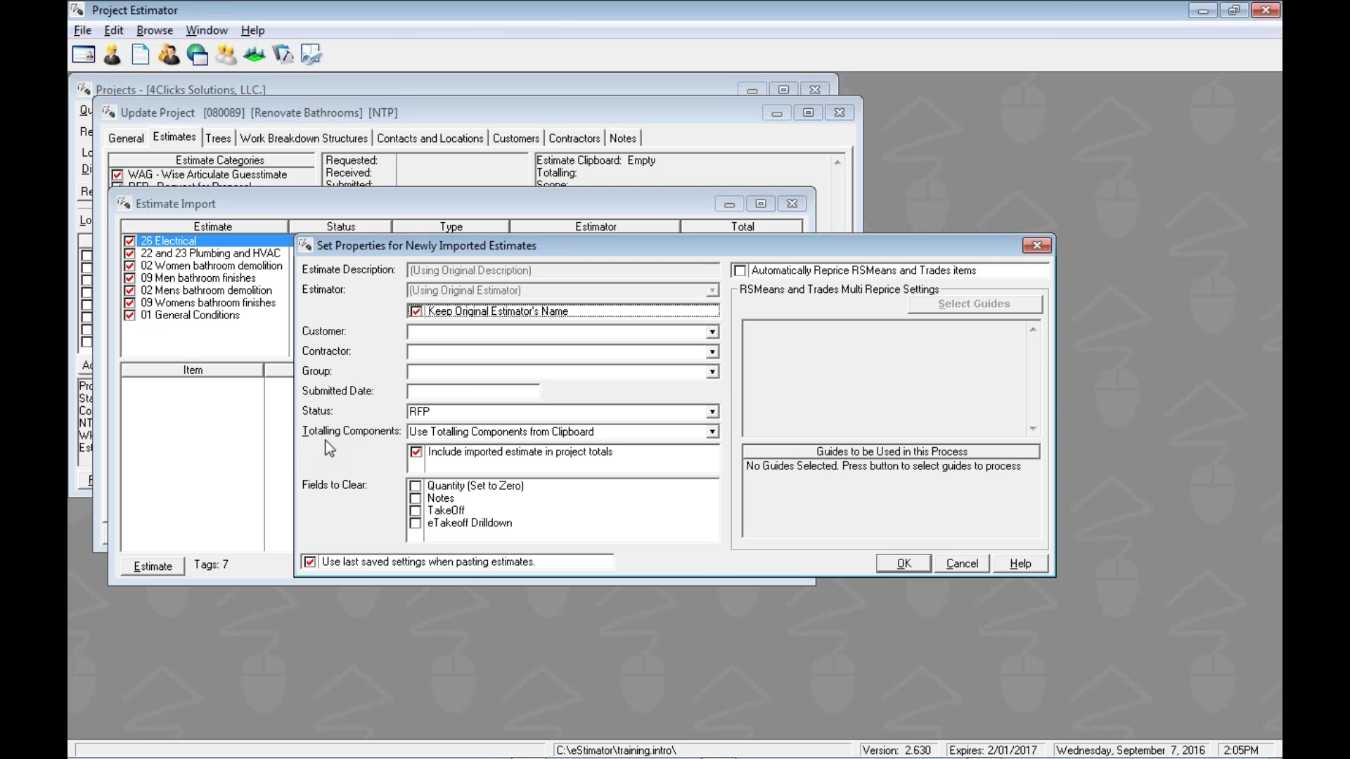
{"action": "left_click", "coordinate": [711, 430]}
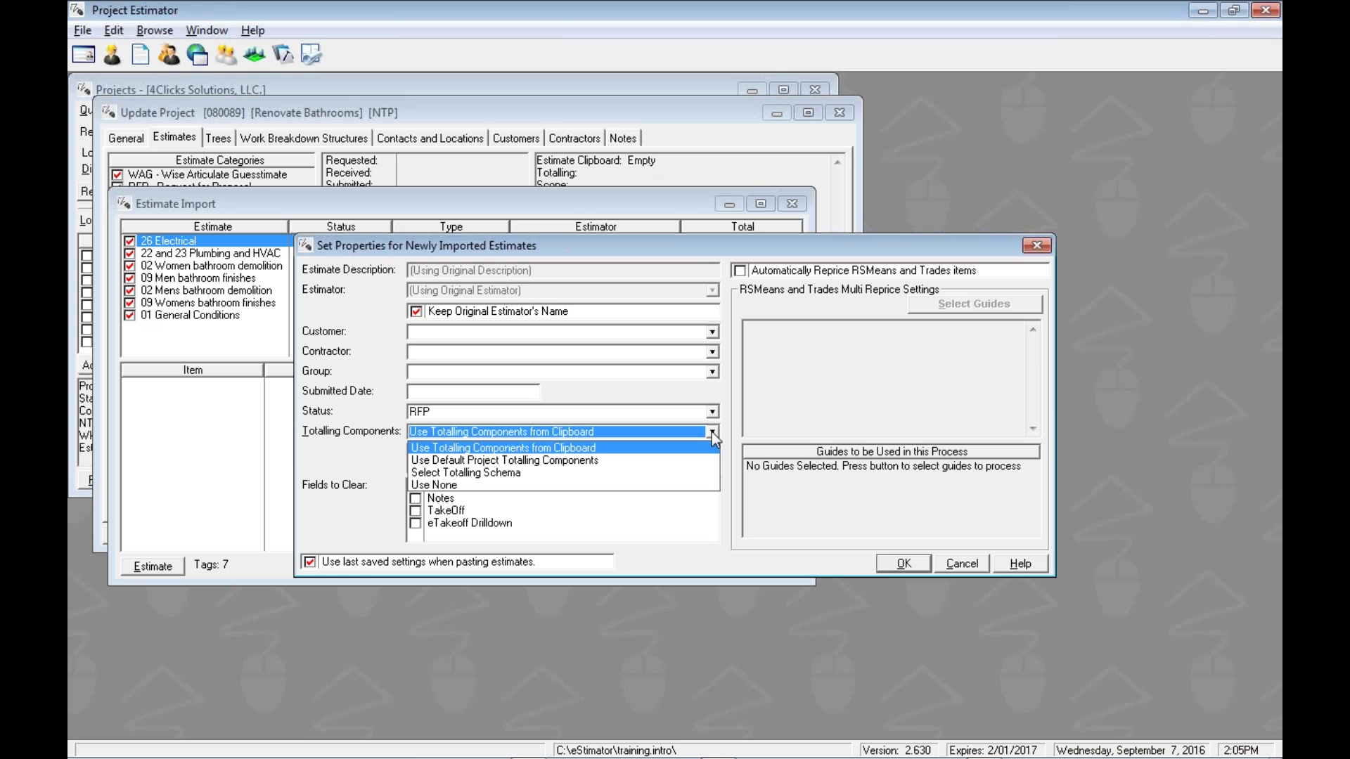
Preview each Totalling Components option, ending back on 'Use Totalling Components from Clipboard'.
{"action": "key", "text": "Down"}
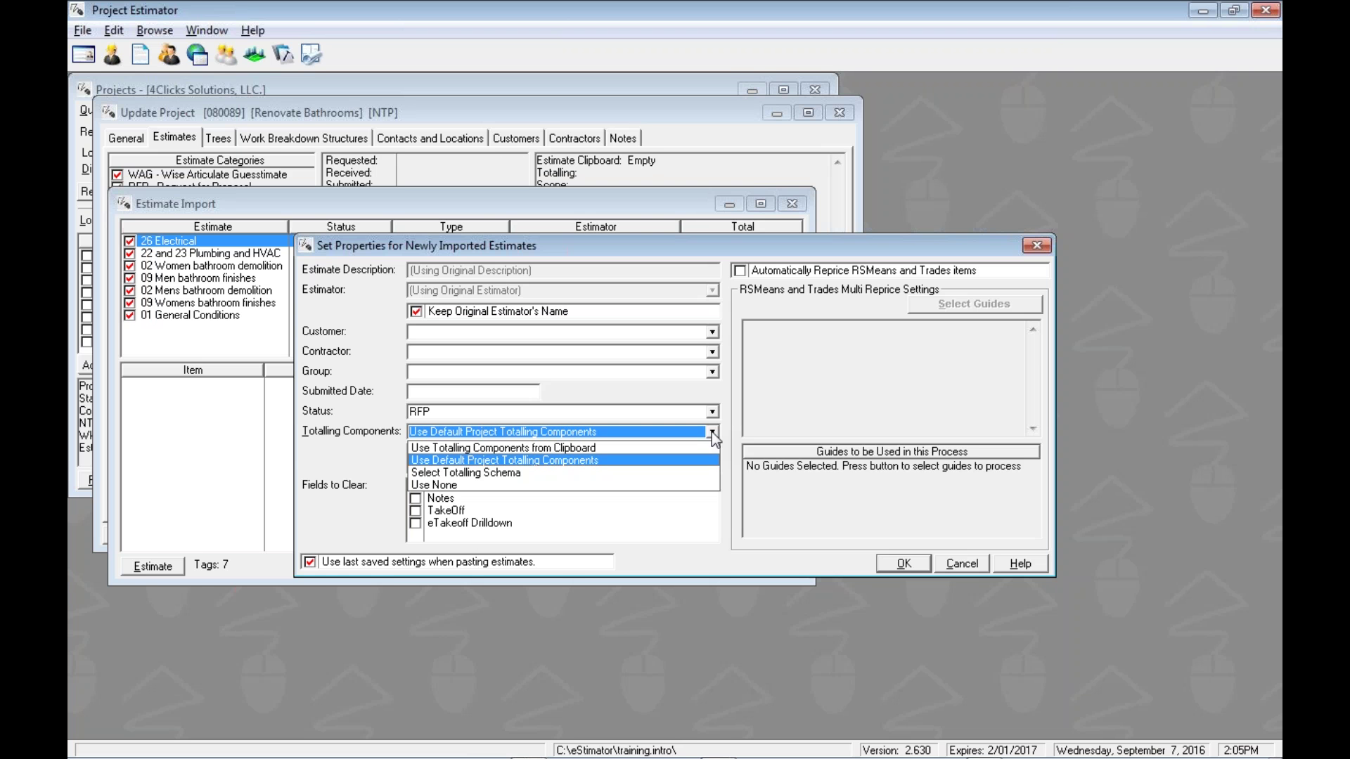
{"action": "key", "text": "Down"}
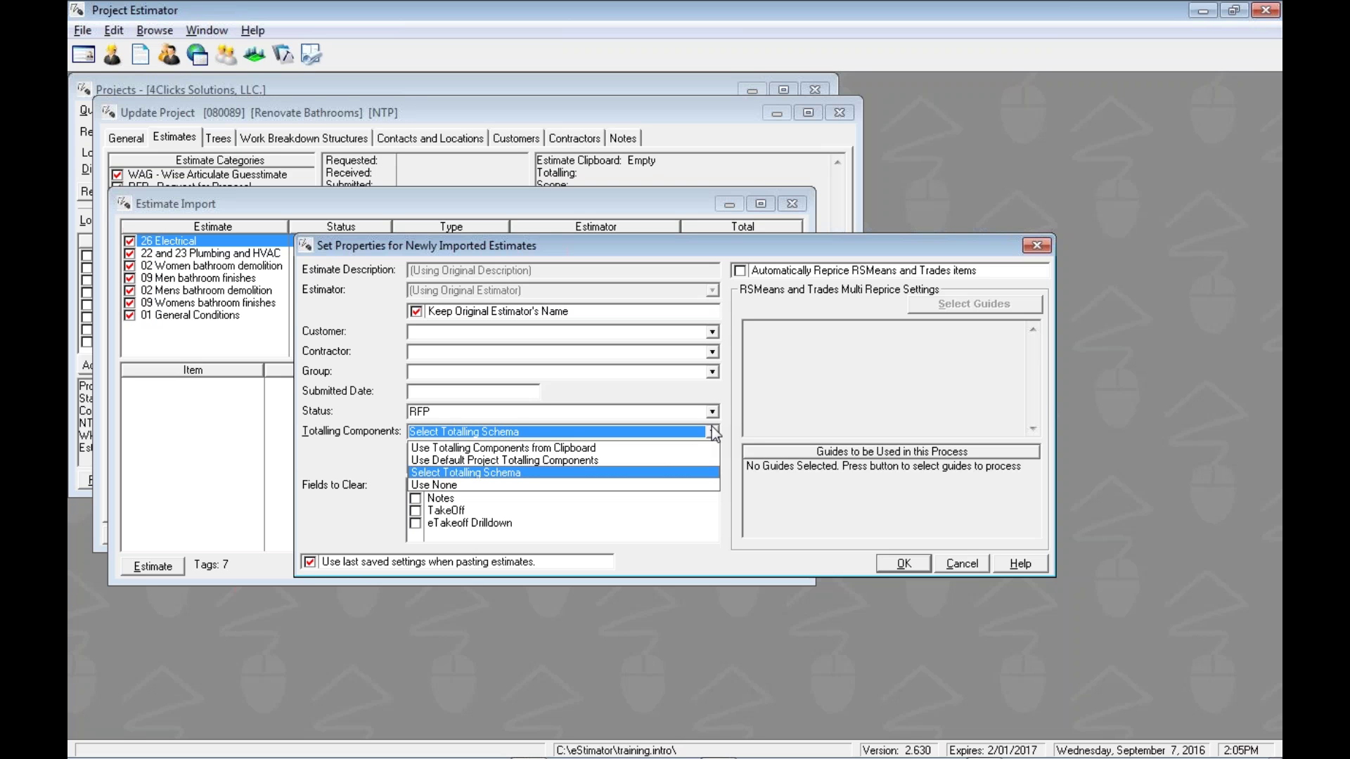
{"action": "key", "text": "Down"}
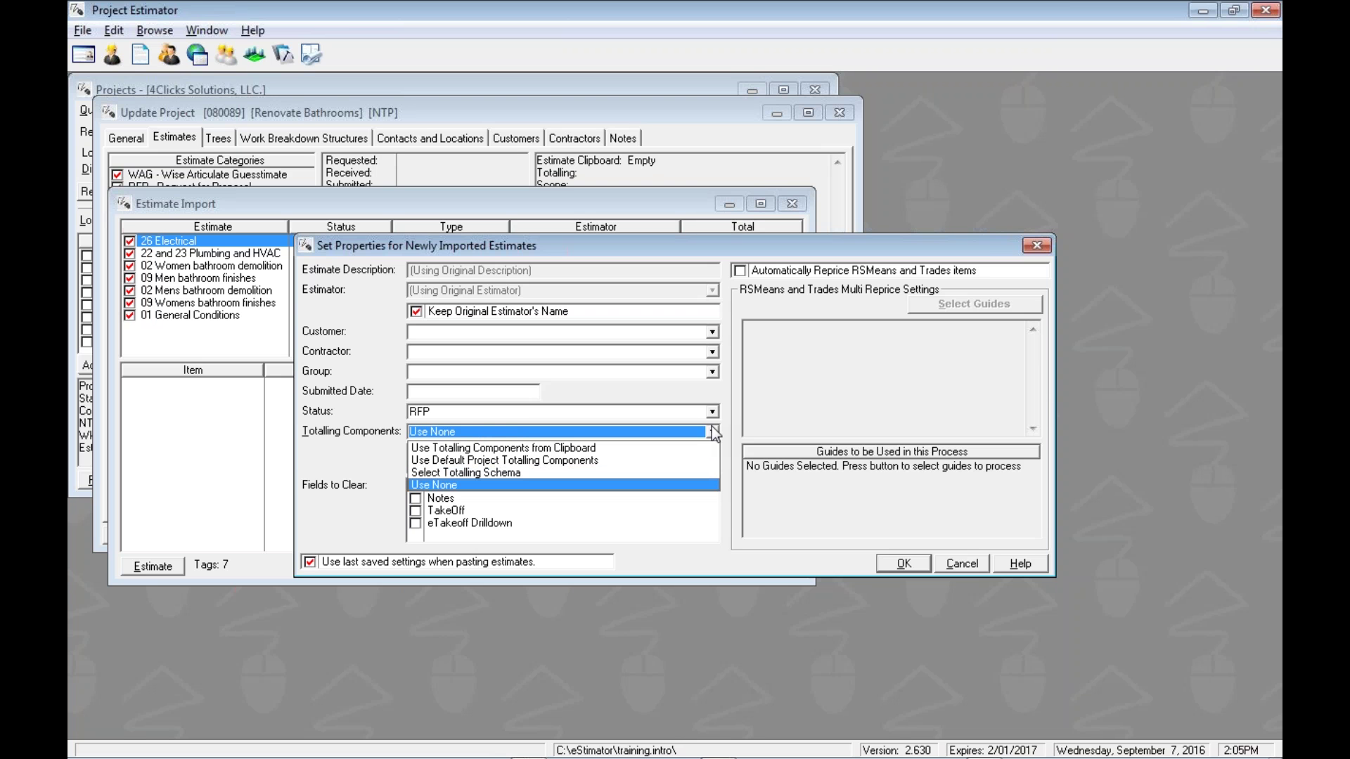
{"action": "key", "text": "Up"}
{"action": "key", "text": "Up"}
{"action": "key", "text": "Up"}
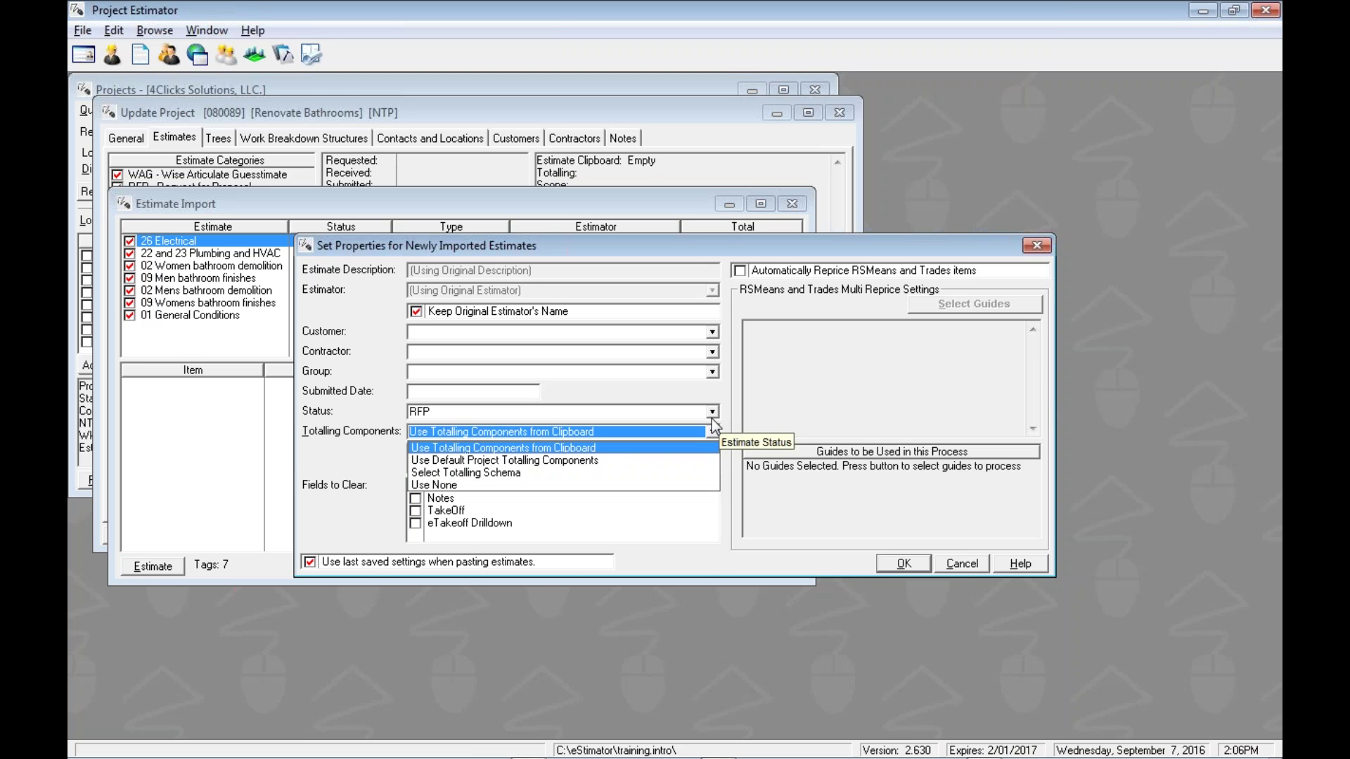
Confirm 'Use Totalling Components from Clipboard' as the imported estimates' totalling option.
{"action": "left_click", "coordinate": [704, 433]}
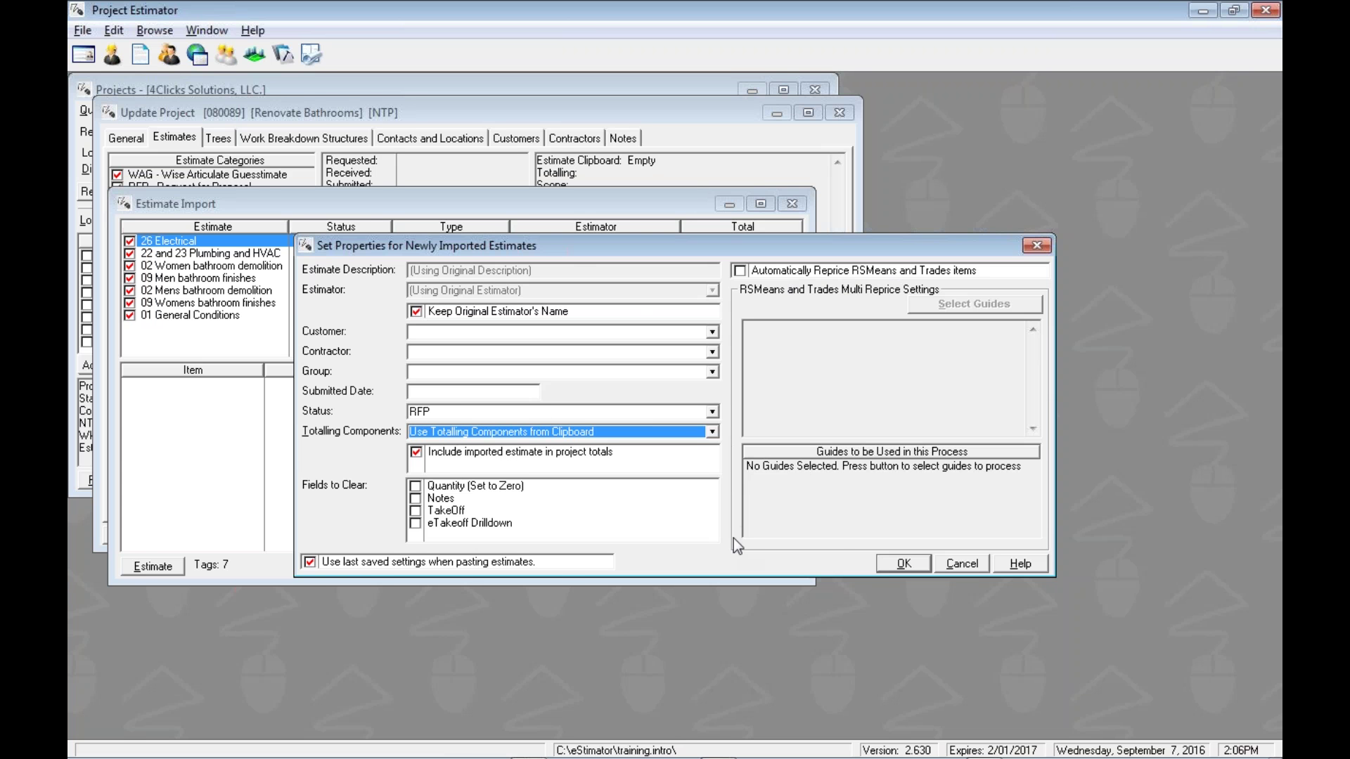
Run the import of the seven estimates ($136,969.07) and dismiss the completion summary.
{"action": "left_click", "coordinate": [906, 564]}
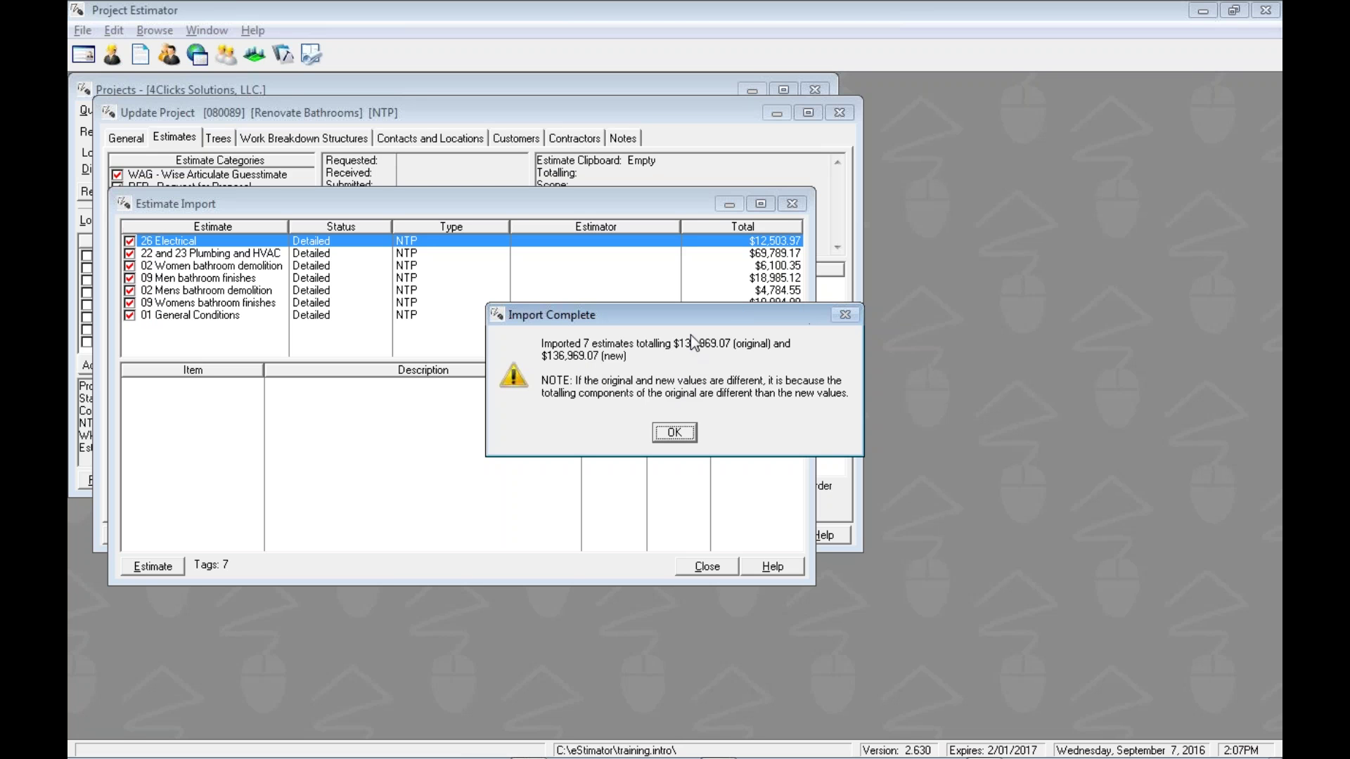
{"action": "left_click", "coordinate": [676, 434]}
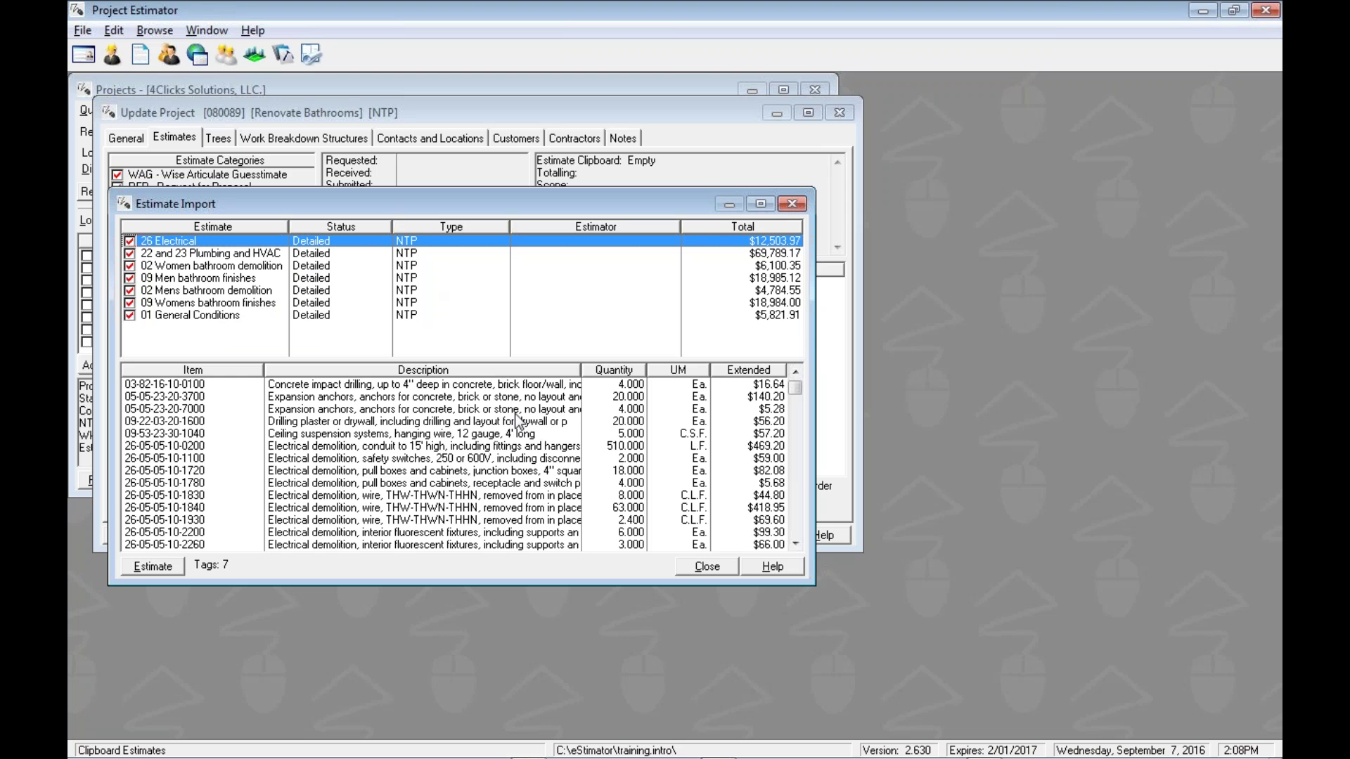
Close Estimate Import and check the 01 General Conditions estimate before returning to the project.
{"action": "left_click", "coordinate": [714, 565]}
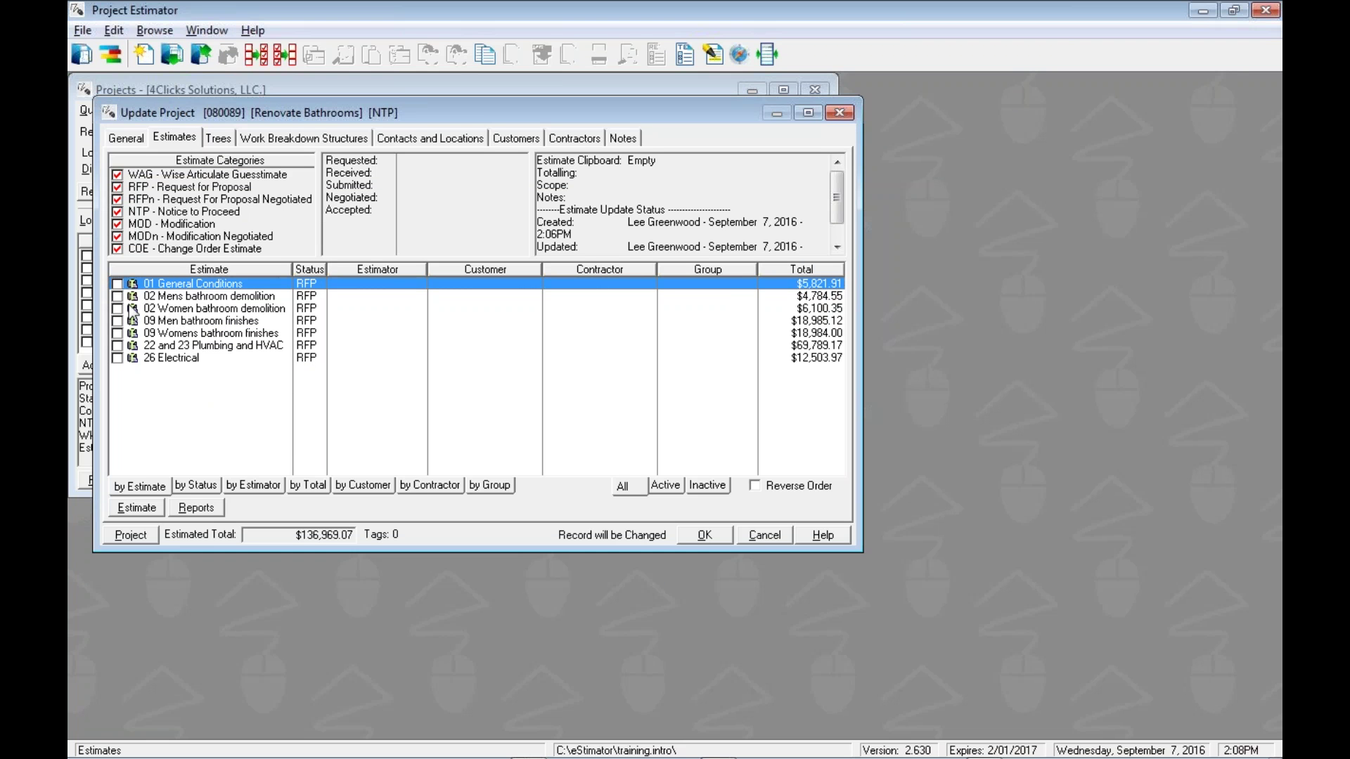
{"action": "double_click", "coordinate": [187, 291]}
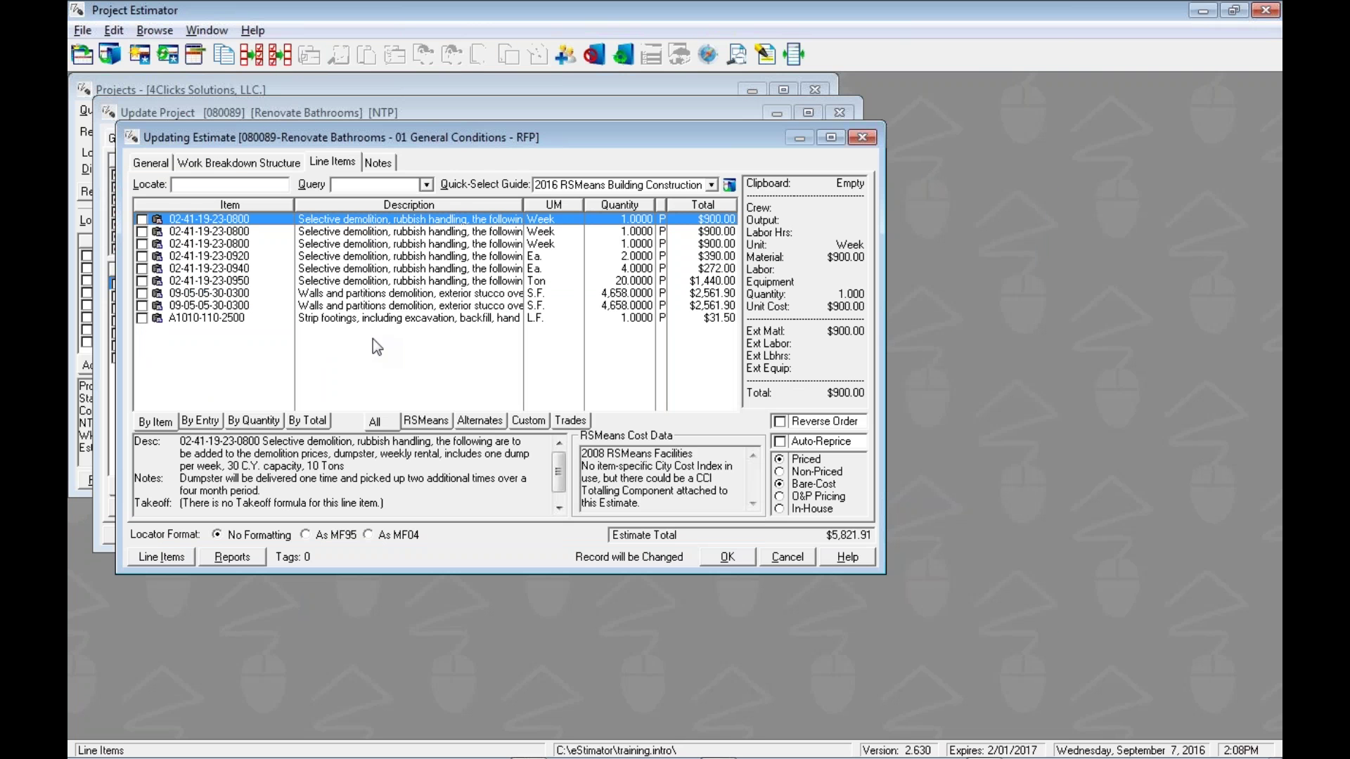
{"action": "left_click", "coordinate": [725, 558]}
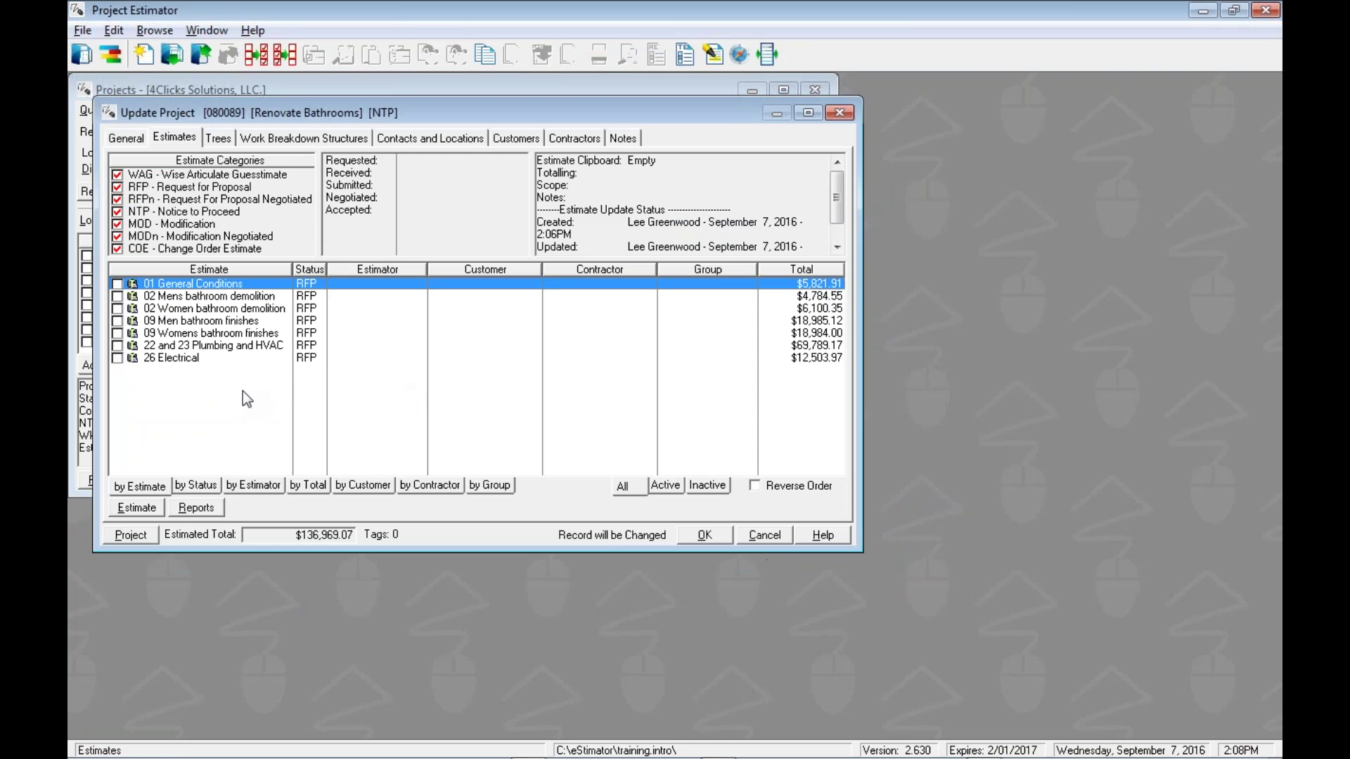